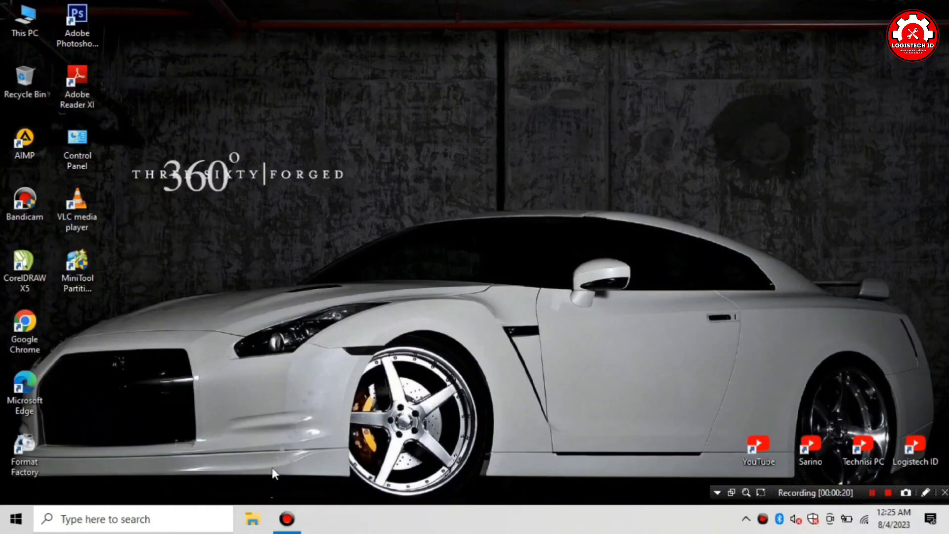
- Open Computer Management for This PC from File Explorer and display Device Manager
left_click(253, 519)
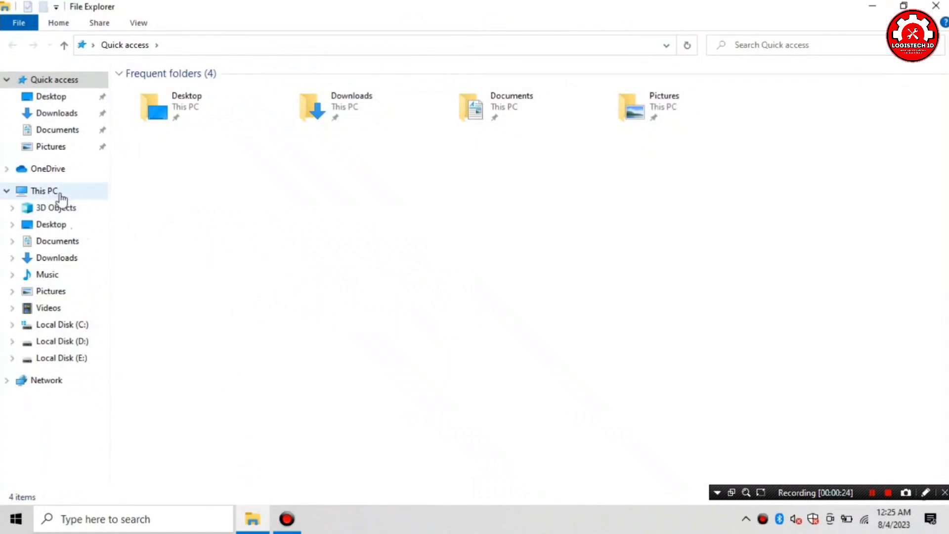
right_click(62, 199)
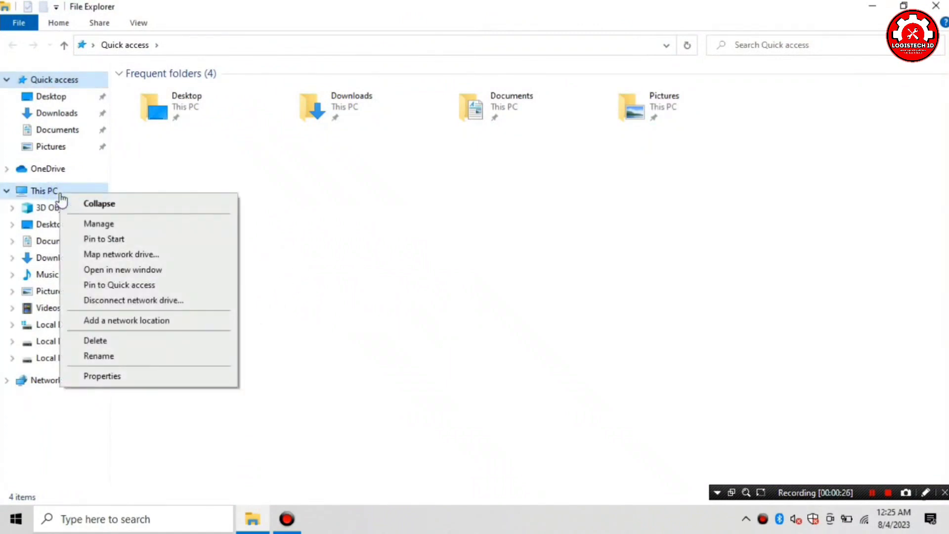
left_click(100, 224)
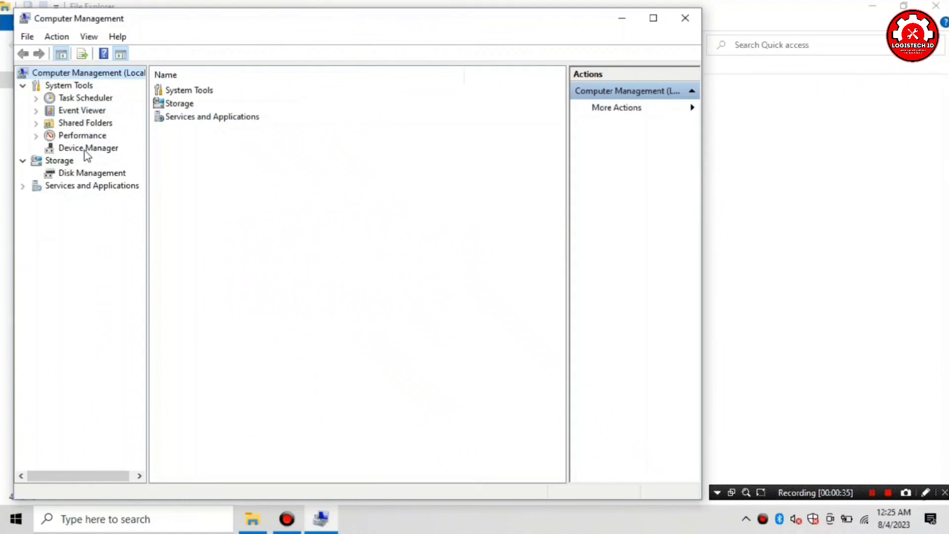
left_click(85, 151)
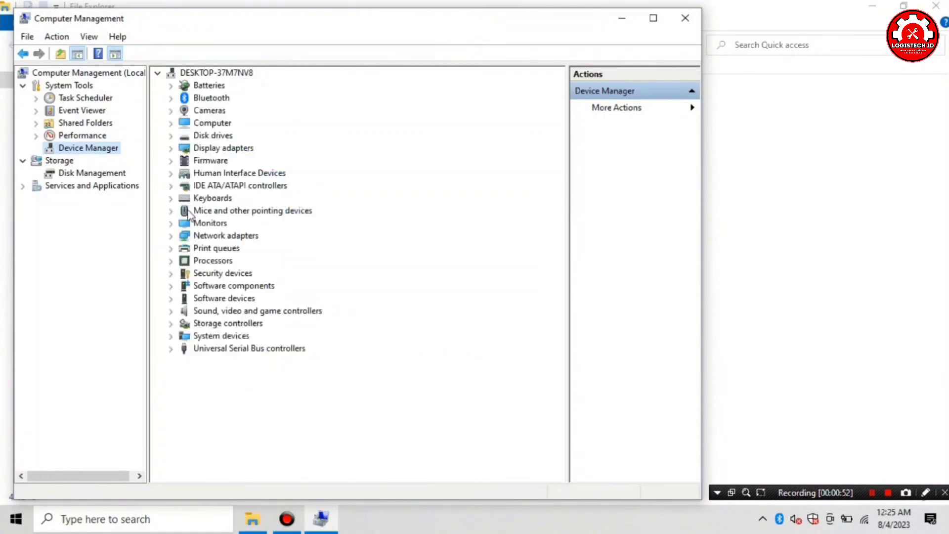
- Start a manual driver update for the HID-compliant mouse, choosing from the list of drivers available on the computer
left_click(170, 211)
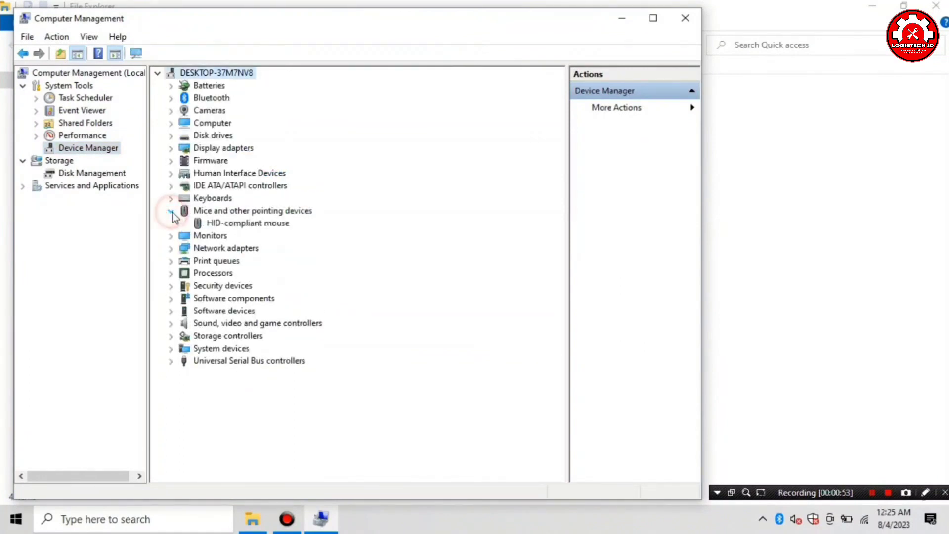
left_click(222, 224)
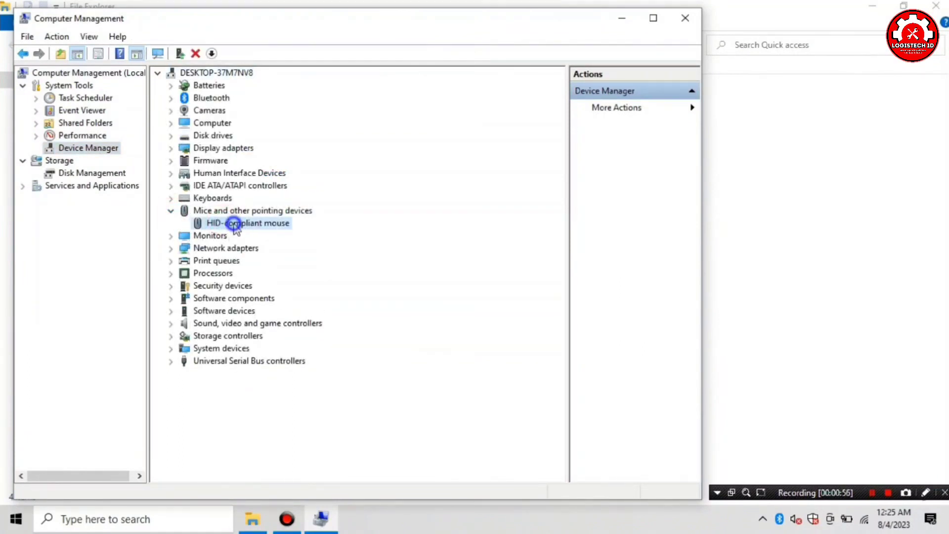
right_click(235, 226)
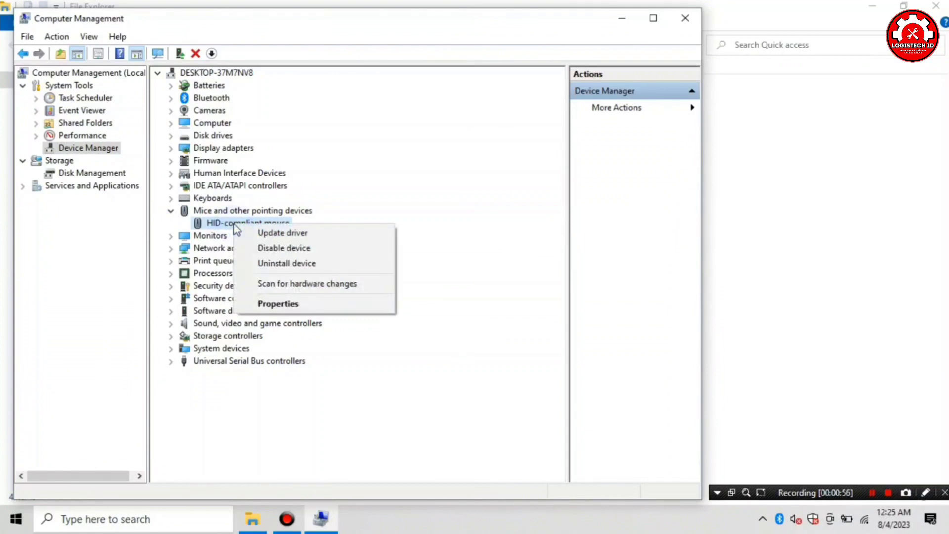
left_click(271, 233)
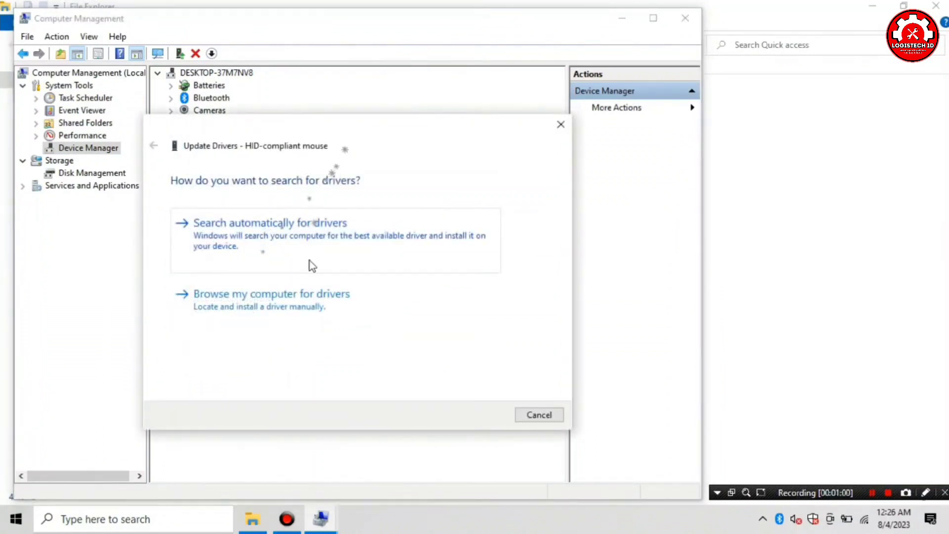
left_click(272, 307)
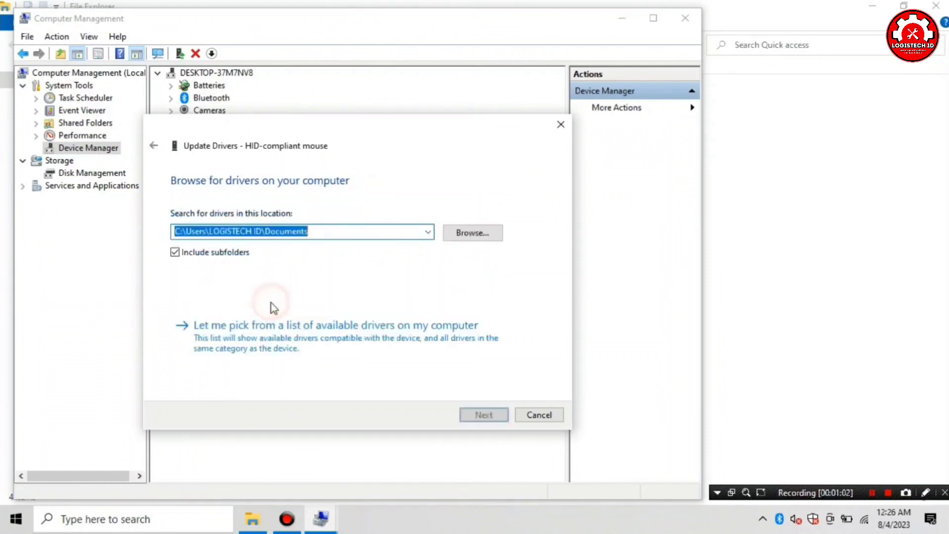
left_click(294, 342)
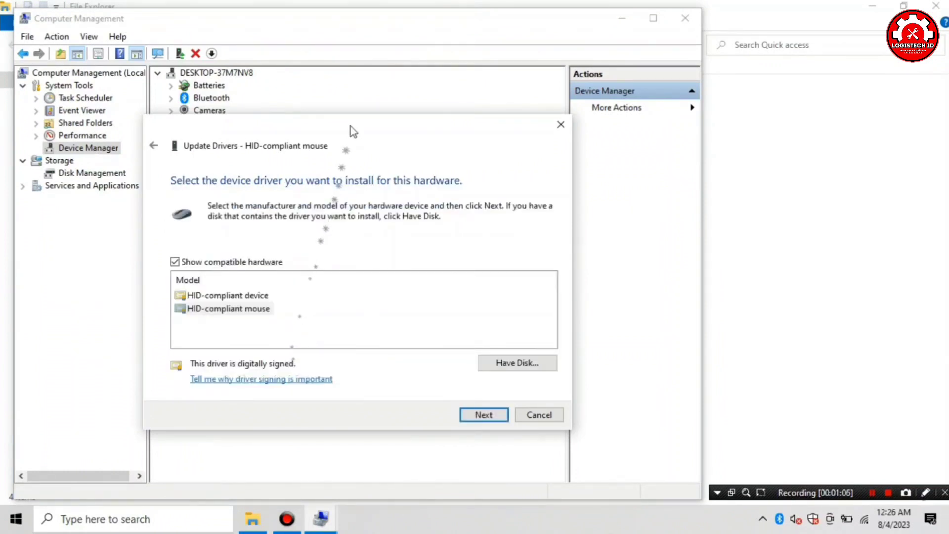
- Install the HID-compliant device driver in place of the mouse driver and close the update wizard
left_click_drag(351, 131, 531, 95)
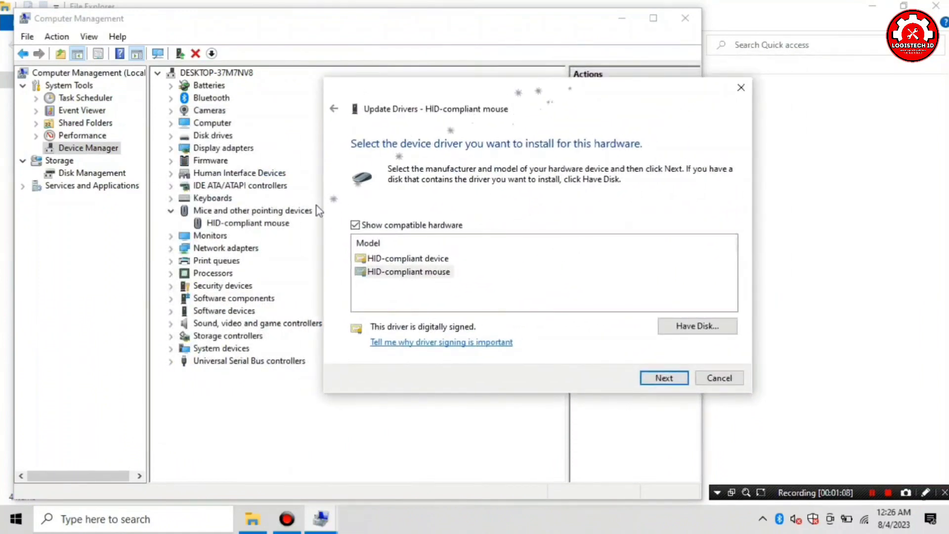
left_click(404, 259)
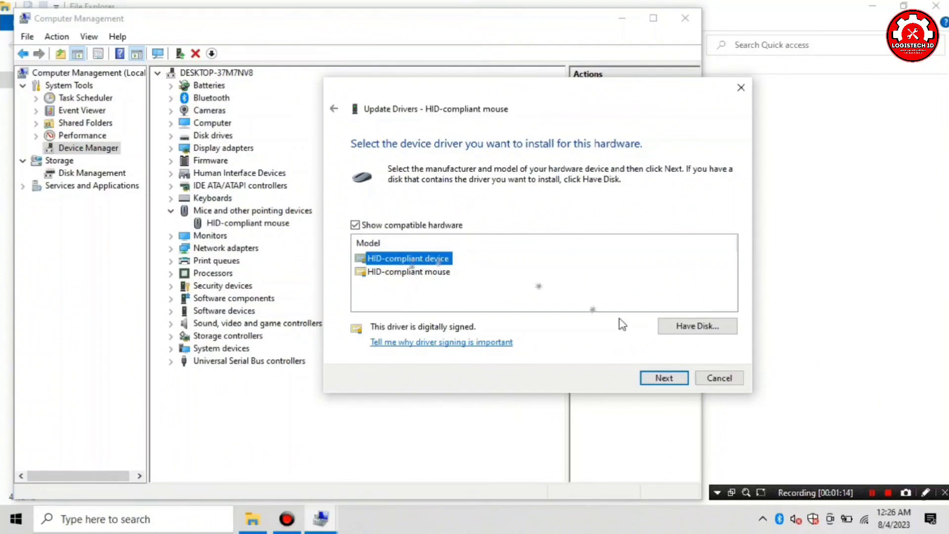
left_click(657, 378)
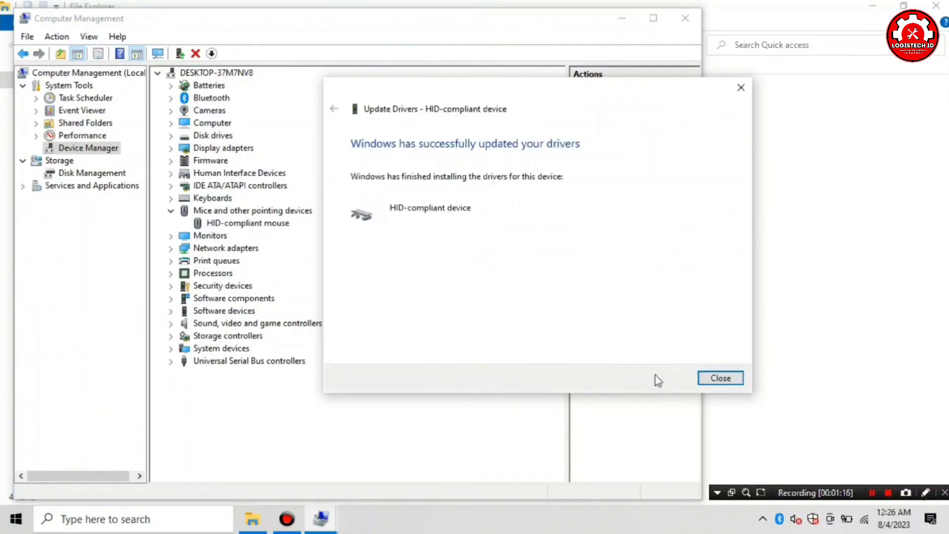
left_click(717, 379)
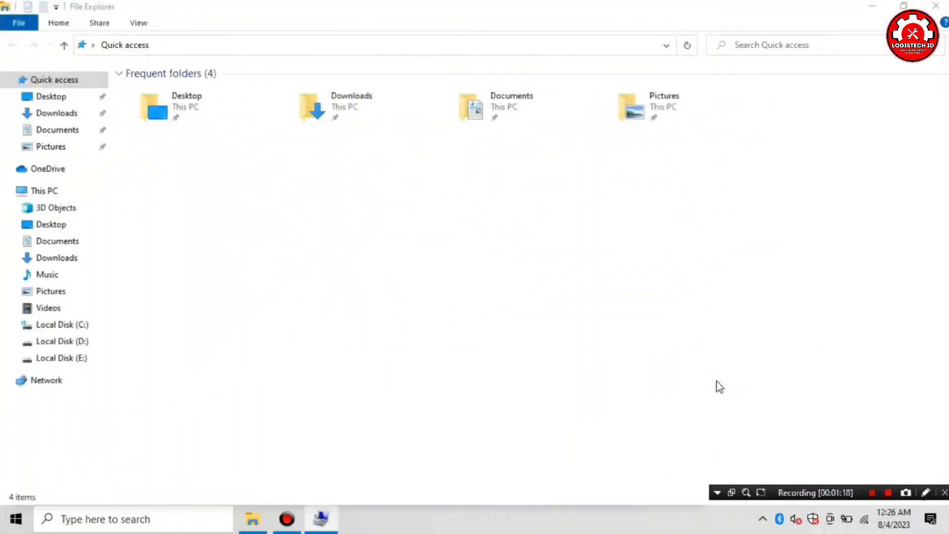
- Bring Computer Management back to the front, then close it and File Explorer
left_click(322, 520)
left_click(327, 521)
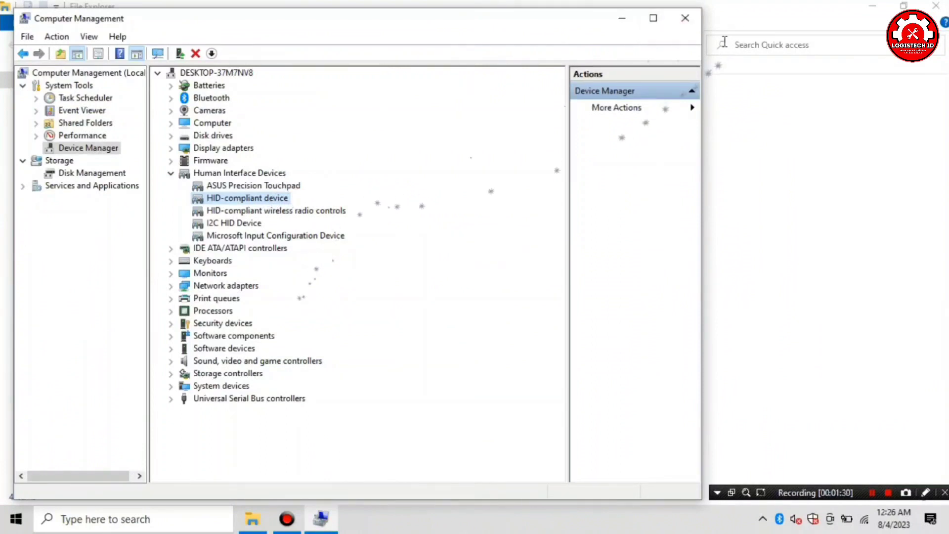
left_click(687, 20)
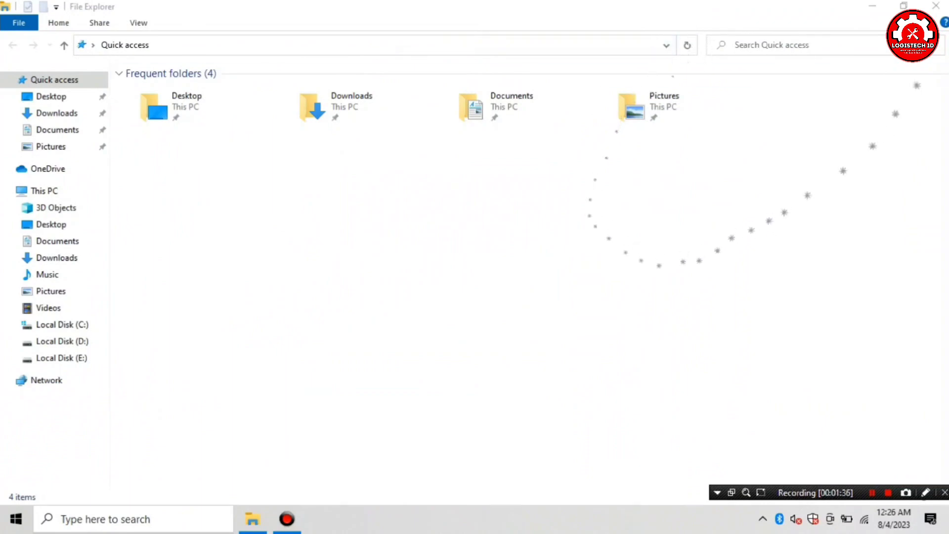
left_click(937, 7)
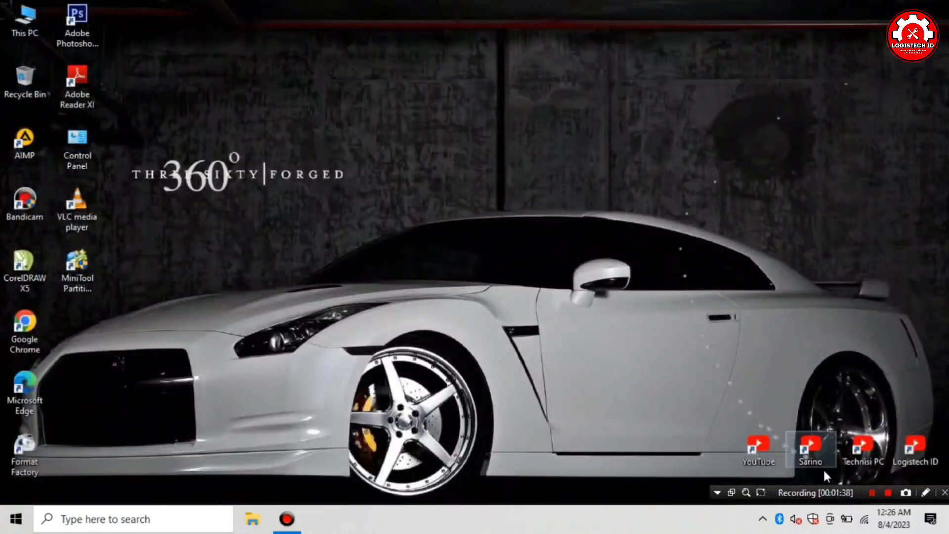
- Check the Wi-Fi connection and open Google Chrome with the existing user profile
left_click(864, 524)
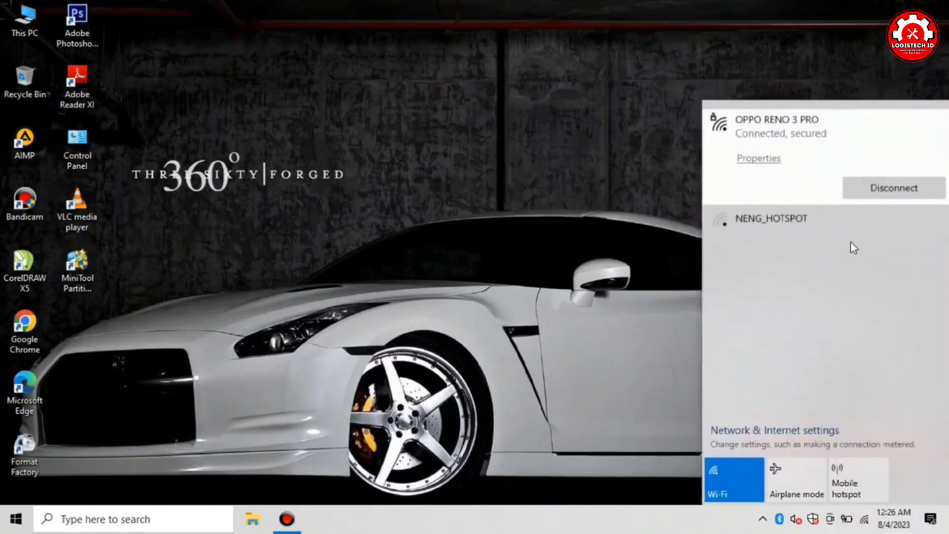
left_click(596, 235)
double_click(32, 335)
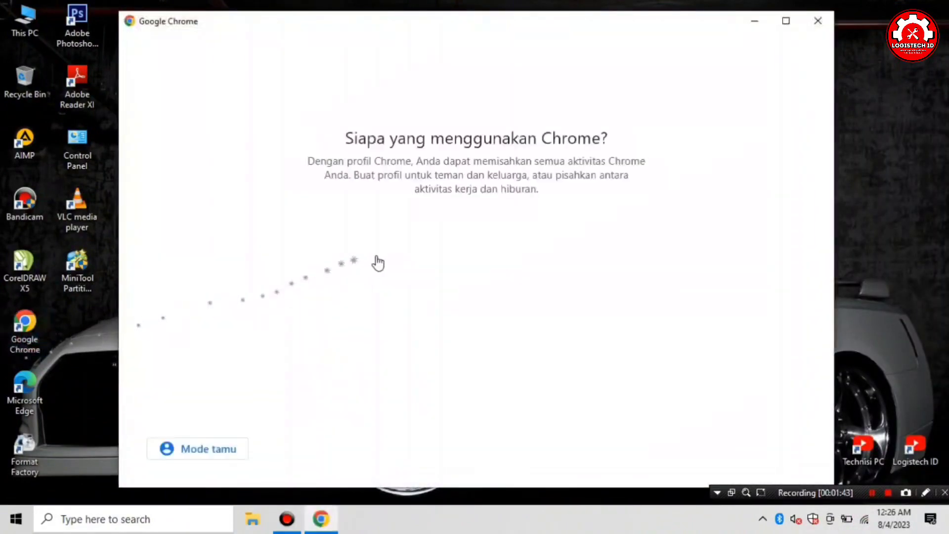
left_click(385, 257)
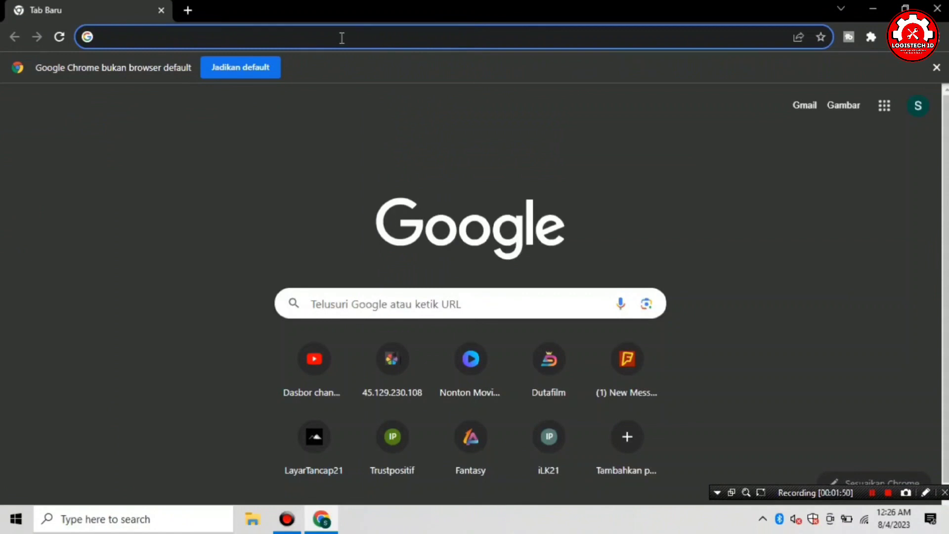
- Search Google for "download driver touchpad asus a456u"
type("down")
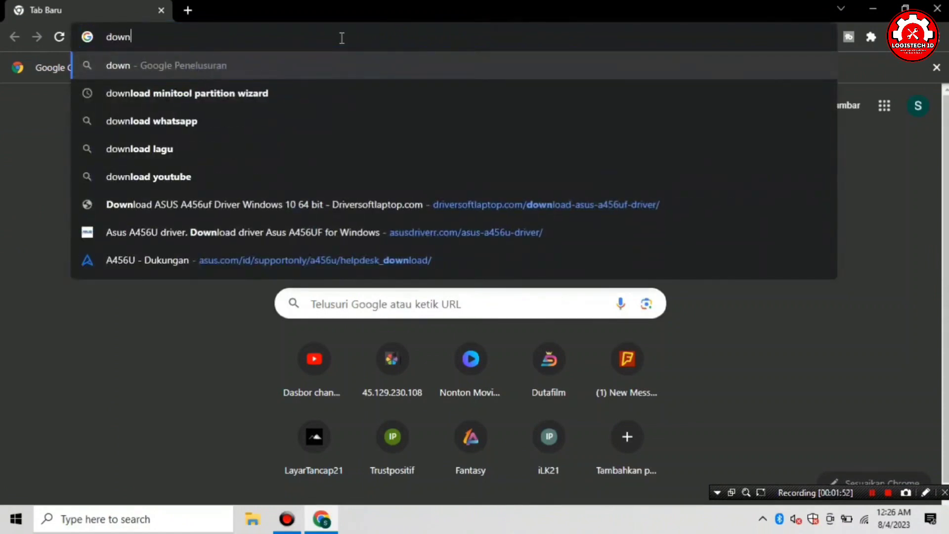
type("load dri")
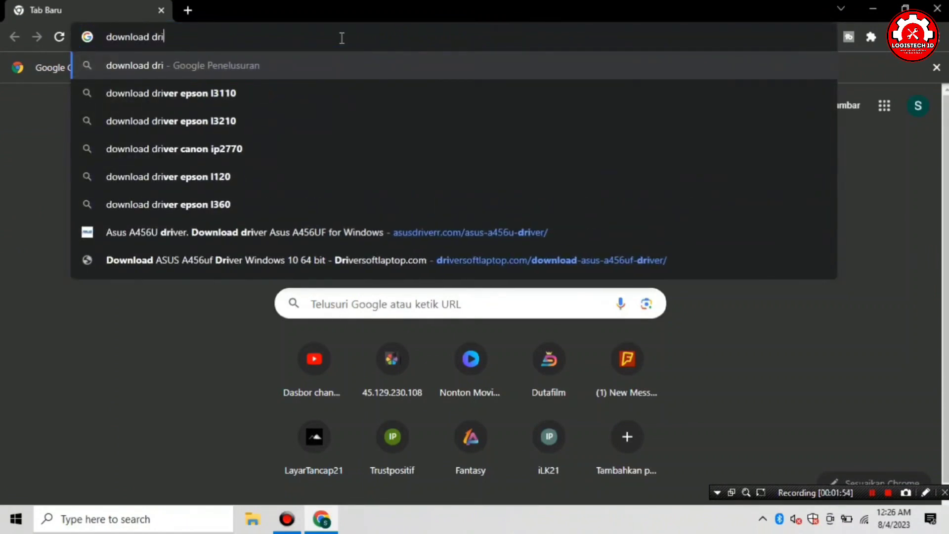
type("ver touch")
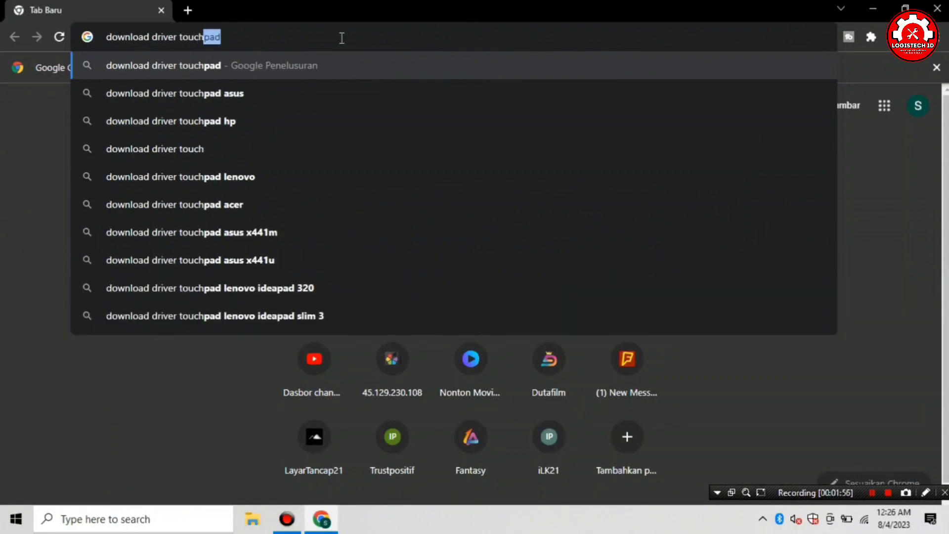
type("pad asus")
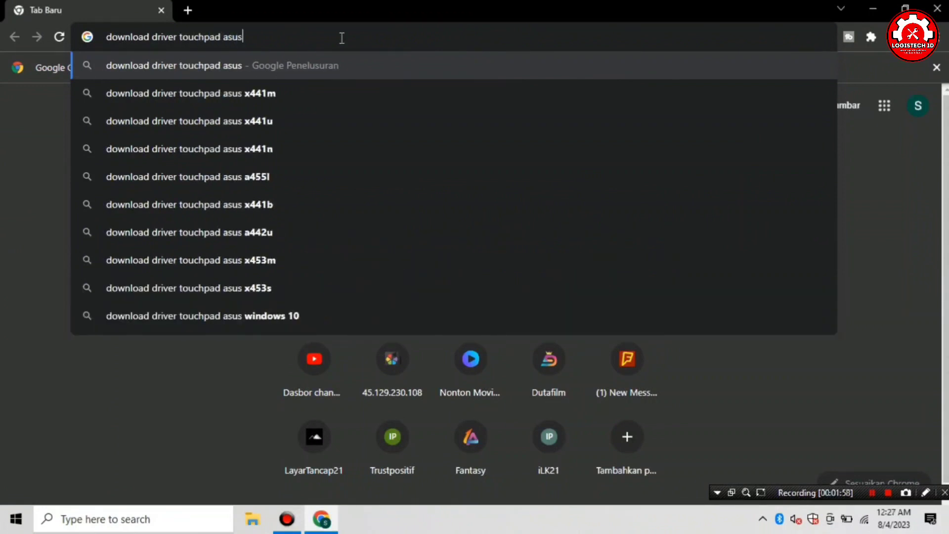
type(" a45")
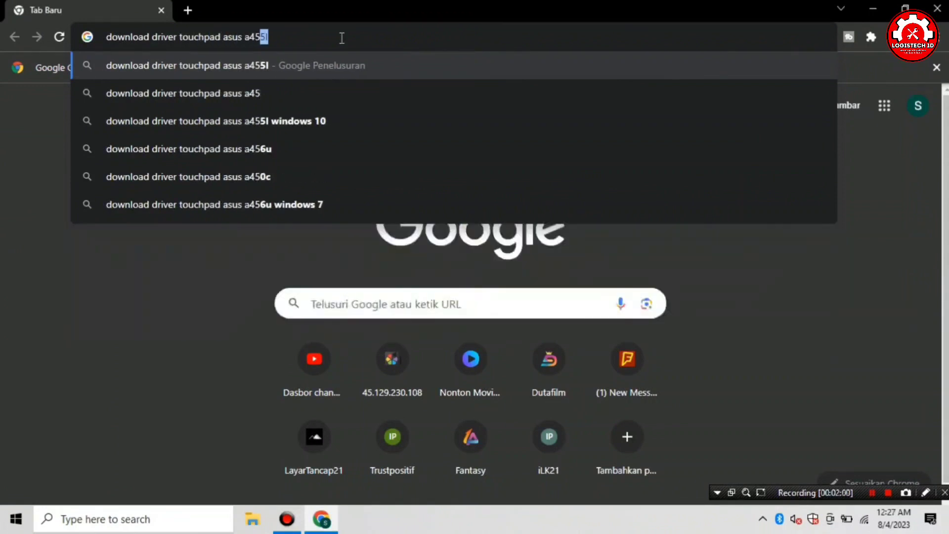
type("6u")
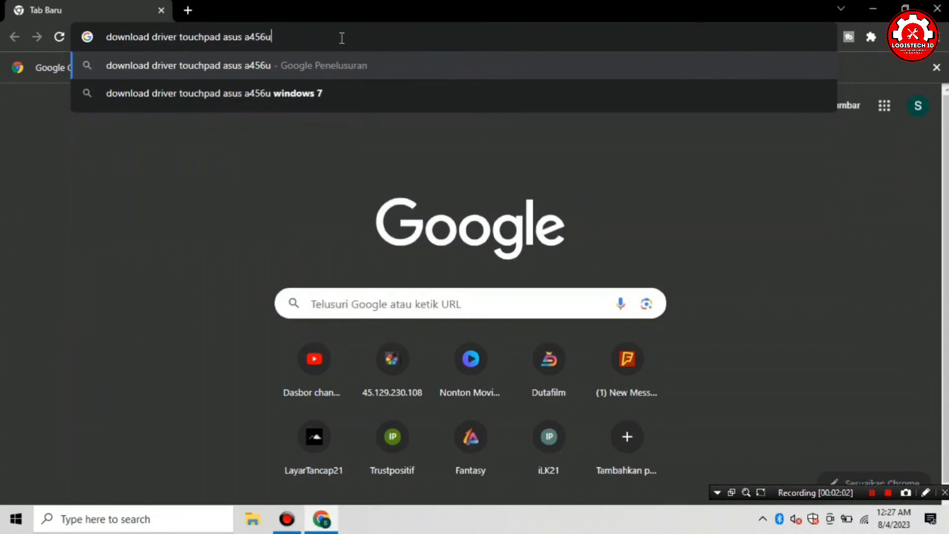
left_click_drag(104, 37, 332, 37)
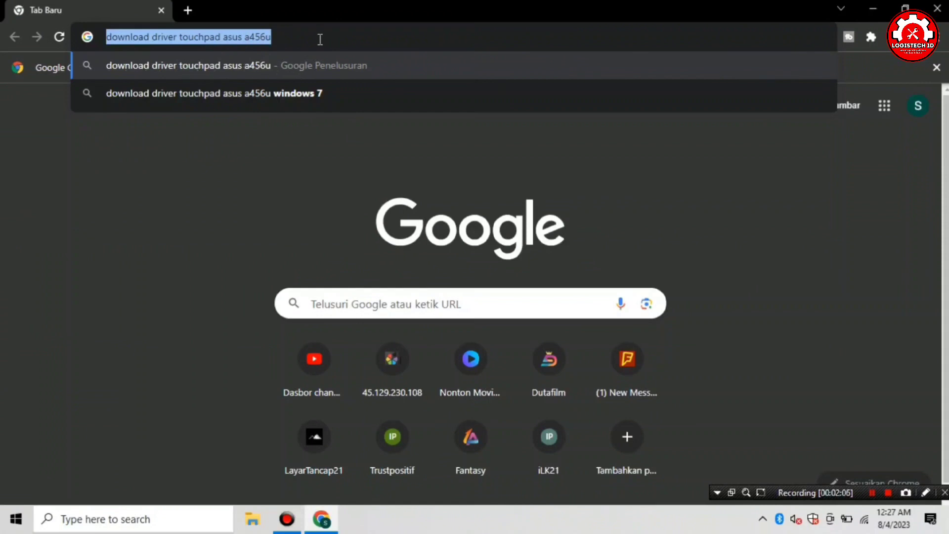
left_click(258, 38)
left_click_drag(271, 38, 225, 37)
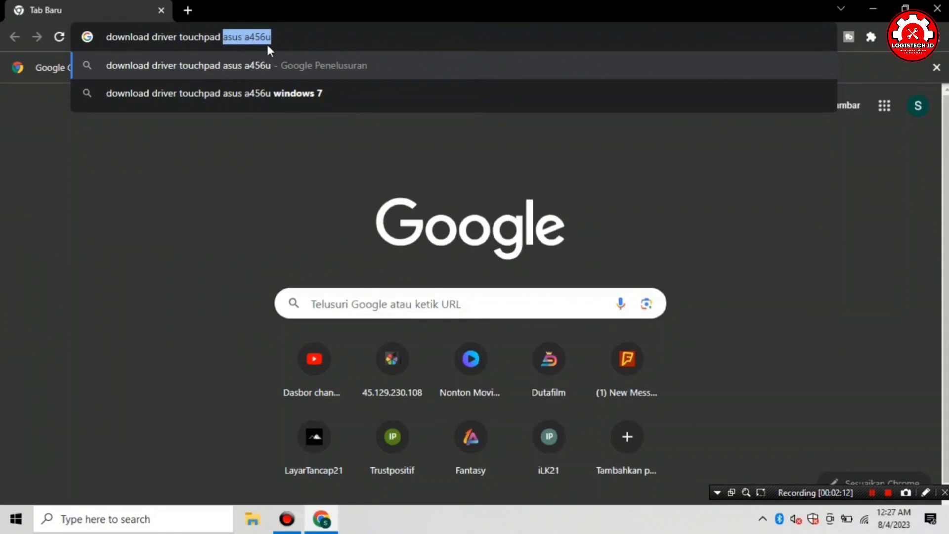
left_click(290, 34)
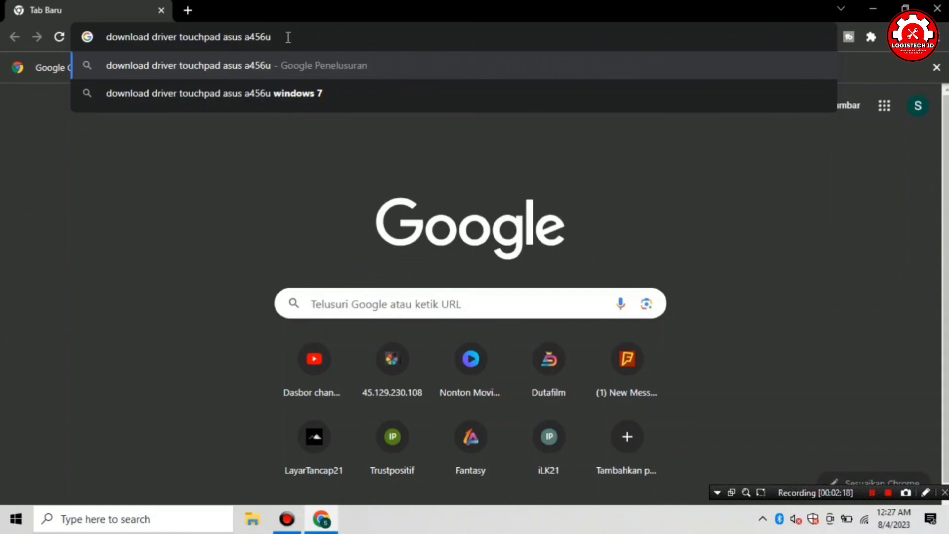
key("Return")
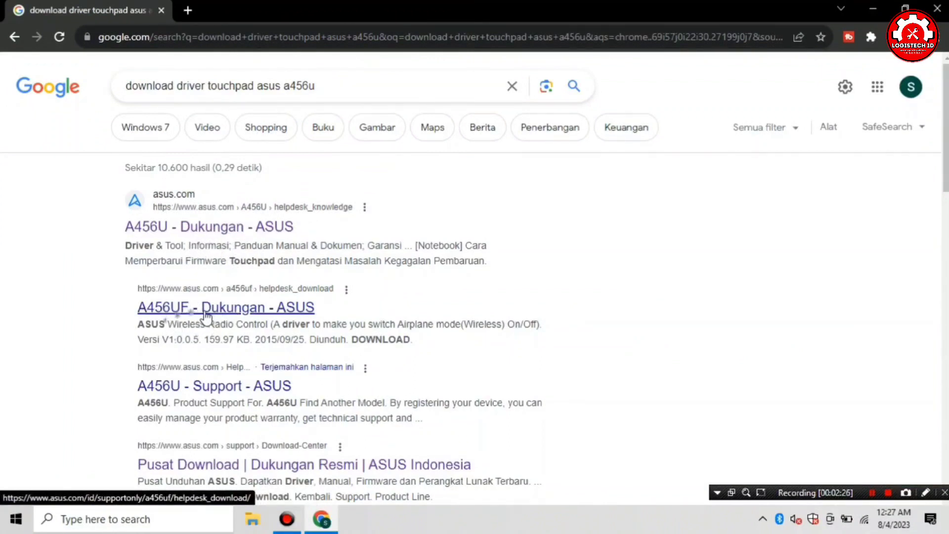
- Open the "A456U - Support - ASUS" result and display its drivers and utilities for Windows 10 64-bit
left_click(212, 391)
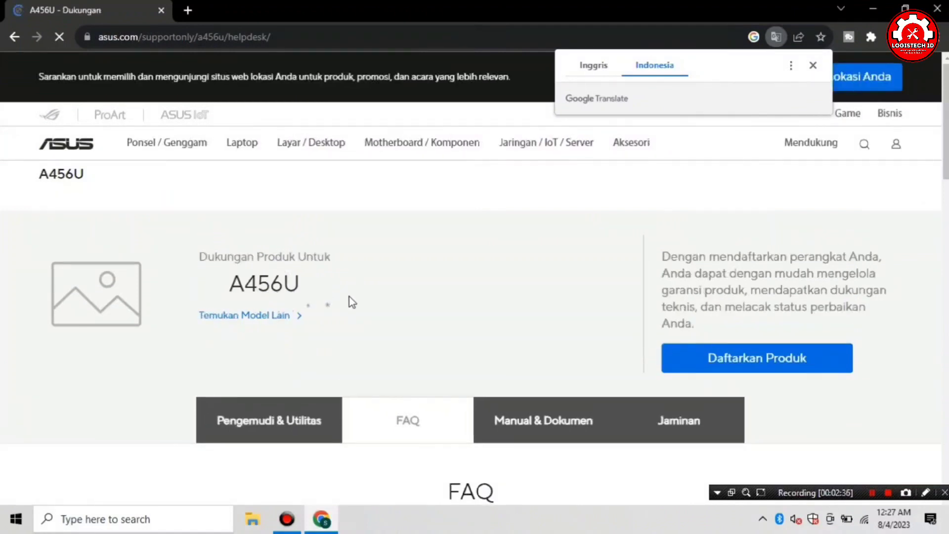
scroll(352, 298, "up", 3)
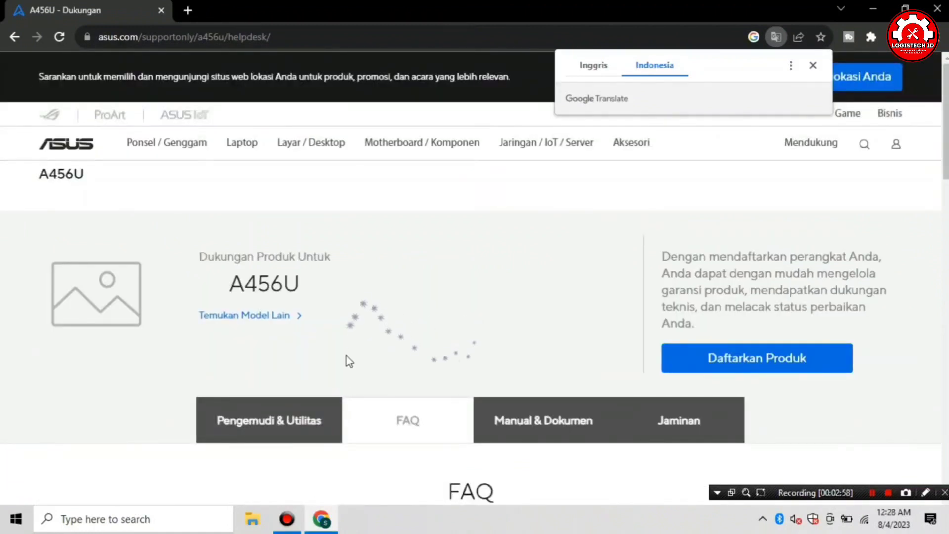
left_click(307, 417)
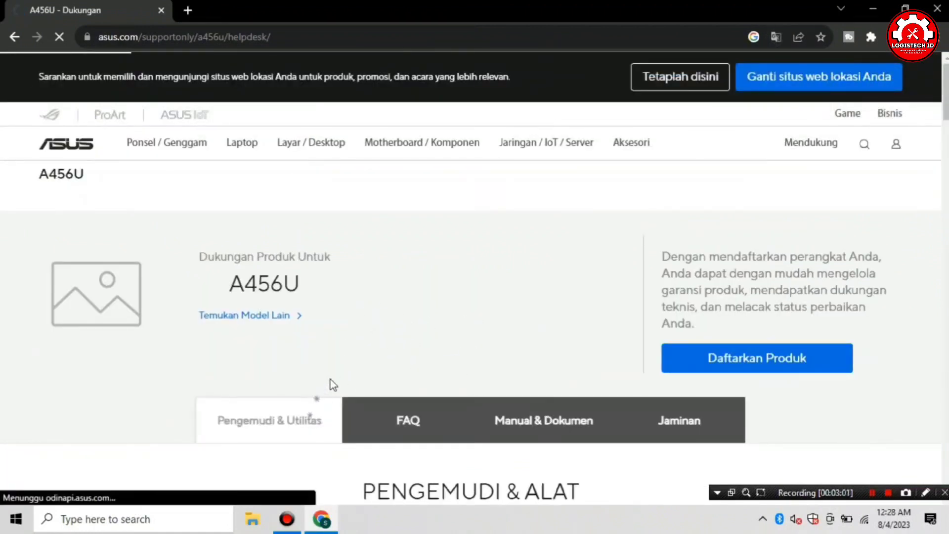
scroll(260, 423, "down", 2)
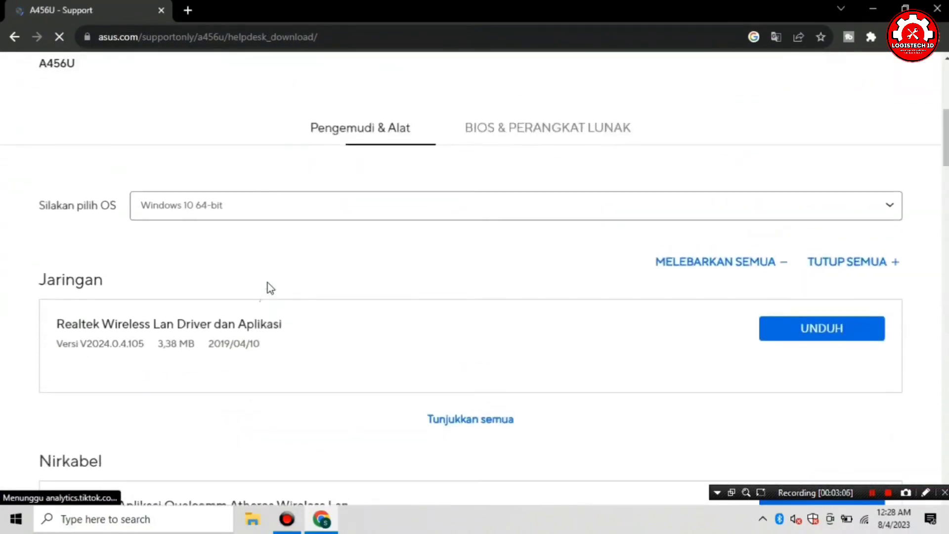
left_click(265, 215)
left_click(265, 215)
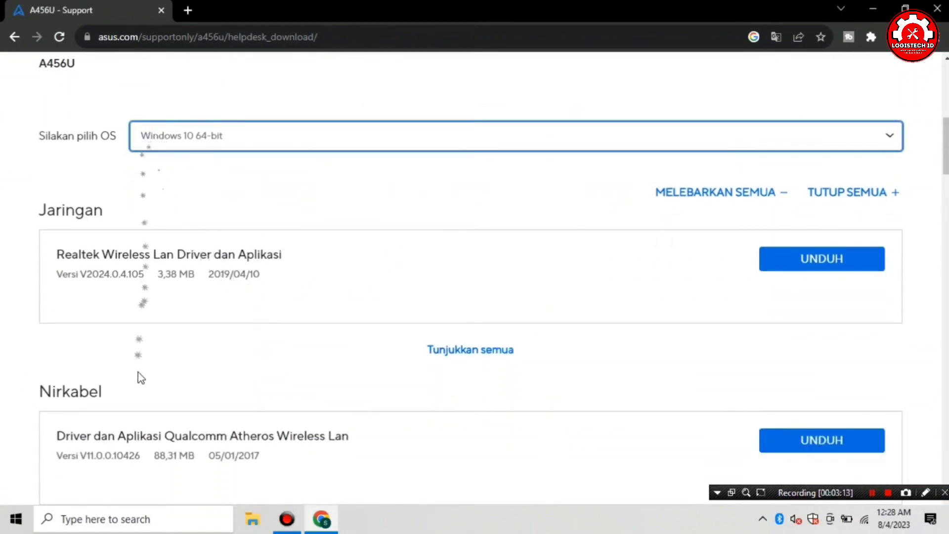
- Find the ASUS Smart Gesture touchpad driver in the "Alat penunjuk" section of the A456U driver list and download it
scroll(135, 381, "down", 10)
scroll(135, 386, "down", 15)
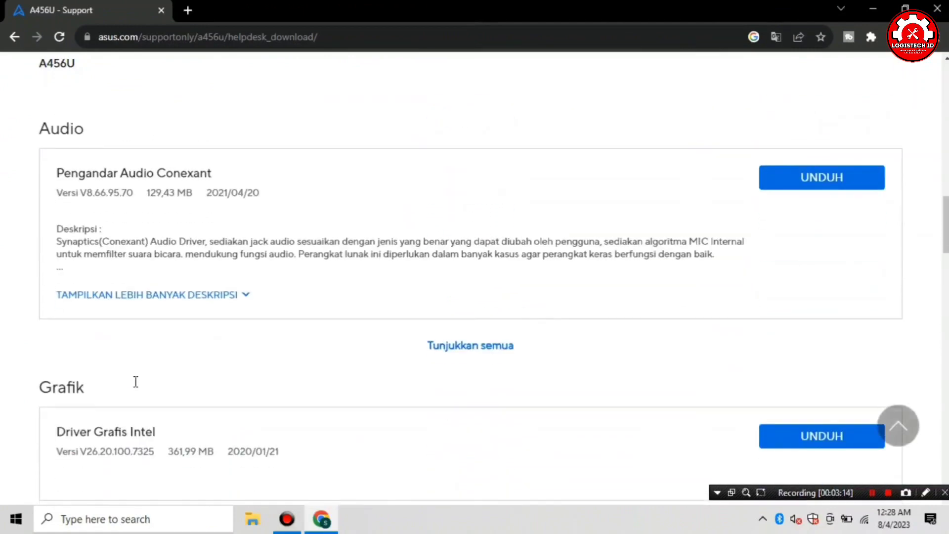
scroll(135, 386, "down", 11)
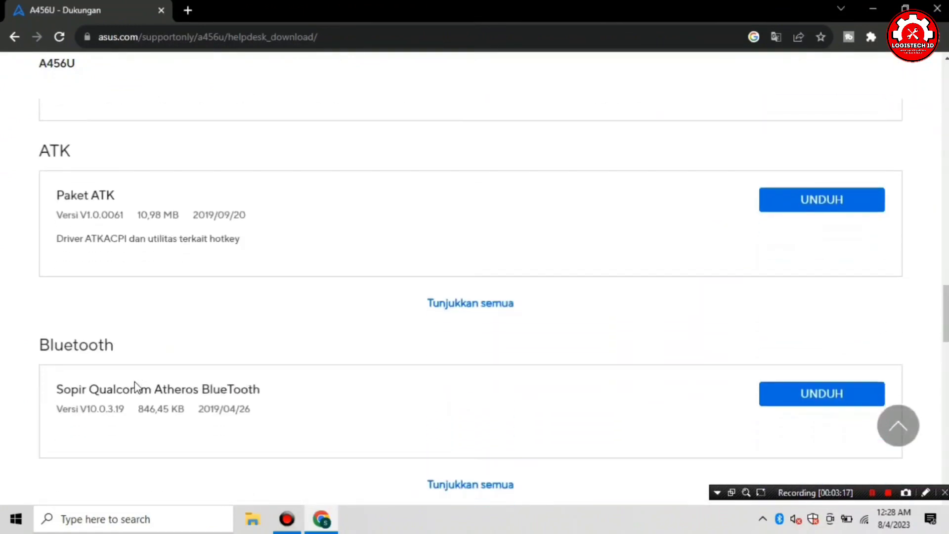
scroll(138, 387, "down", 6)
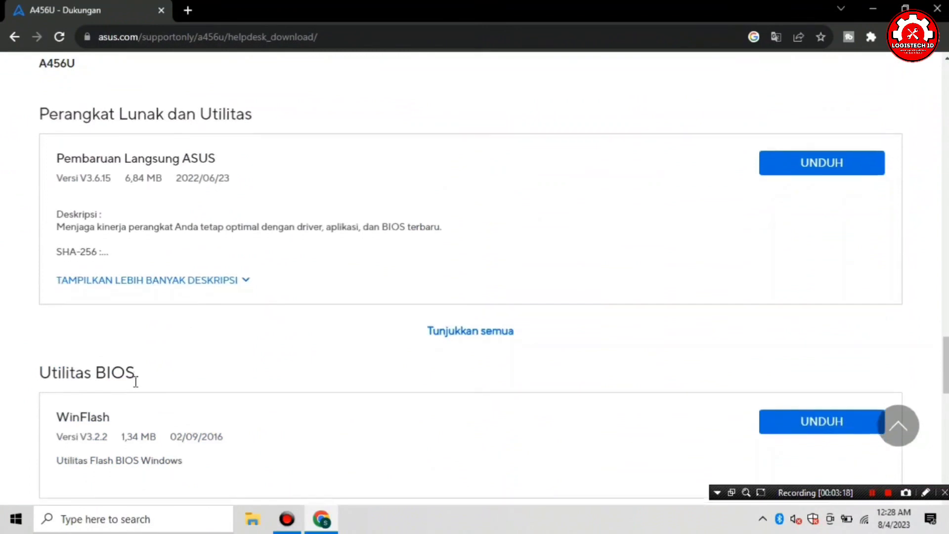
scroll(140, 380, "up", 4)
scroll(136, 389, "up", 3)
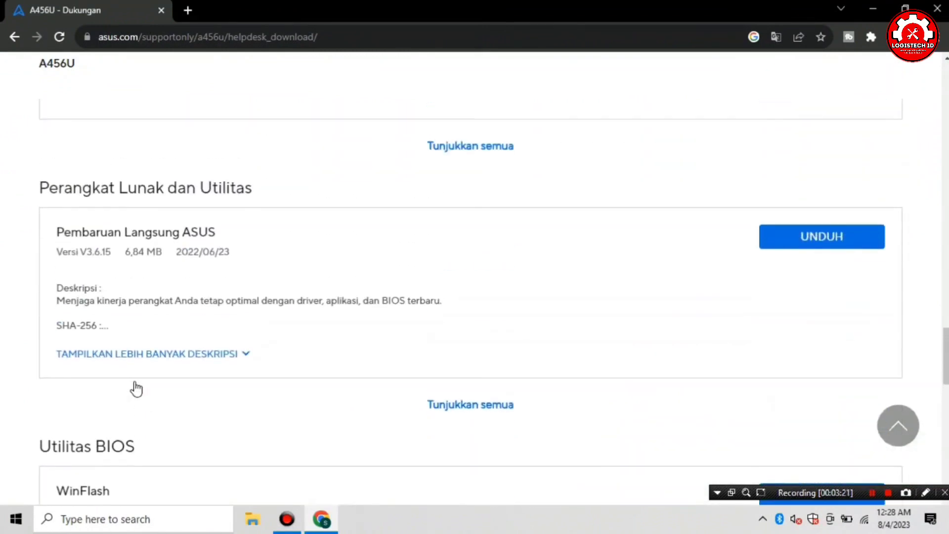
scroll(132, 375, "up", 8)
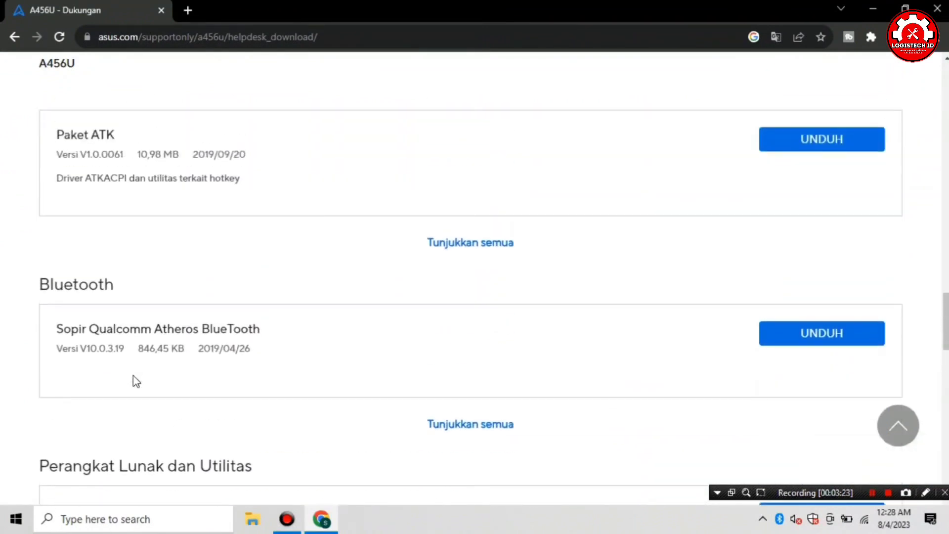
scroll(132, 375, "up", 4)
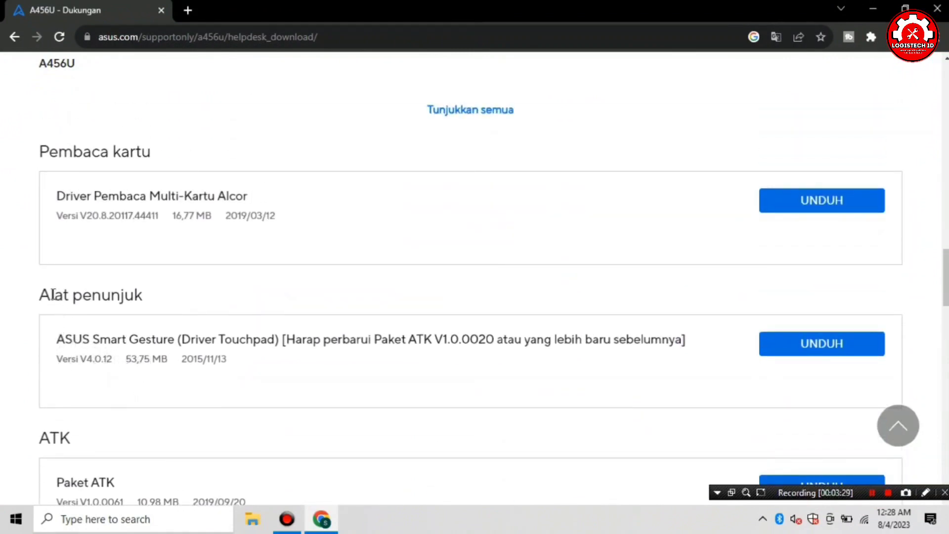
left_click_drag(39, 295, 149, 306)
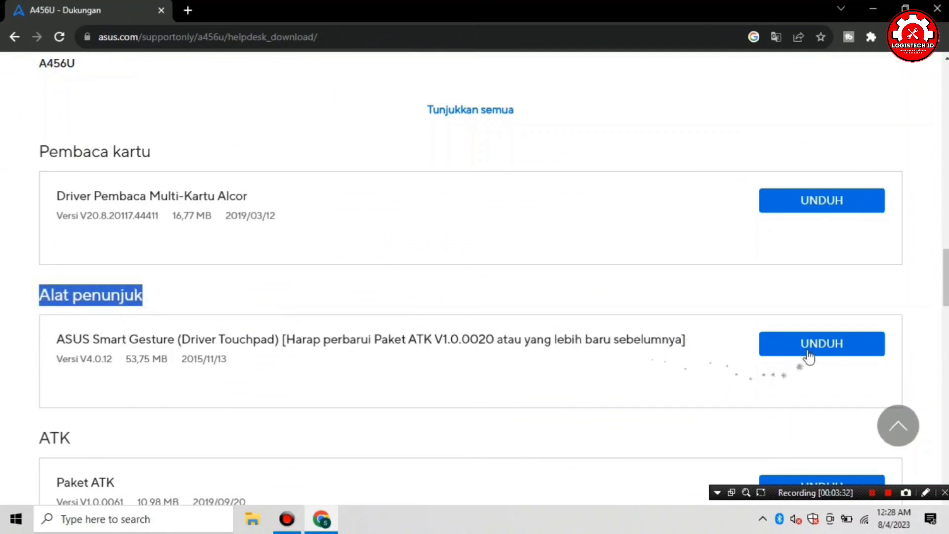
left_click(820, 344)
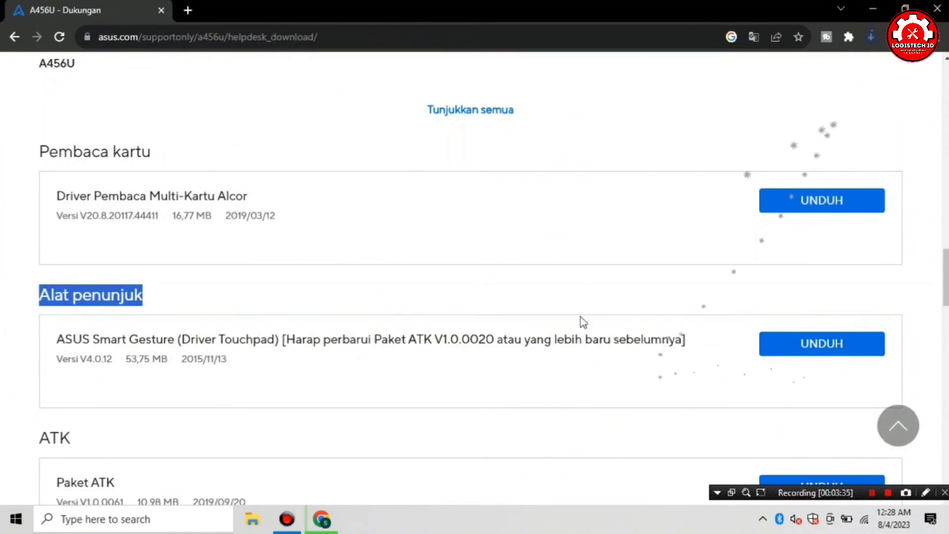
- Monitor the SmartGesture_Win10_64 download until it finishes, and close the browser
left_click(871, 37)
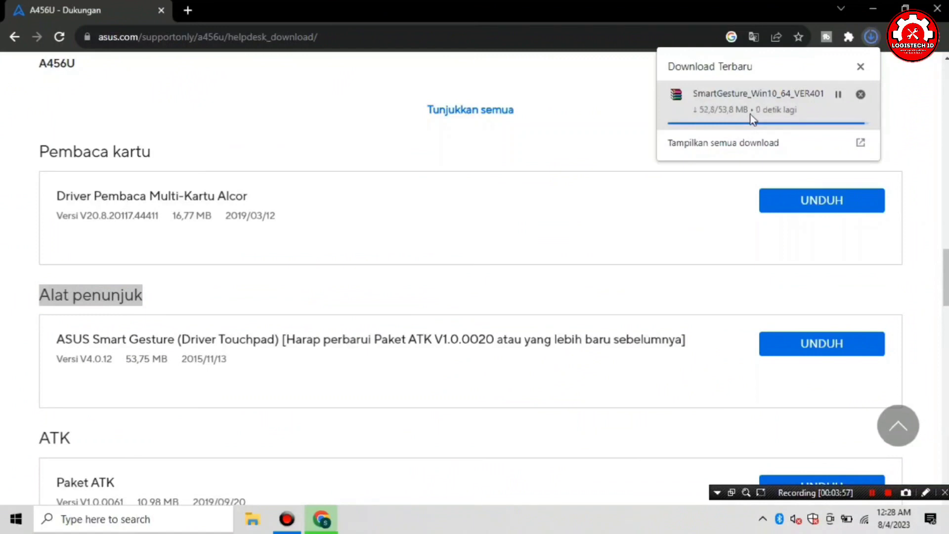
mouse_move(765, 113)
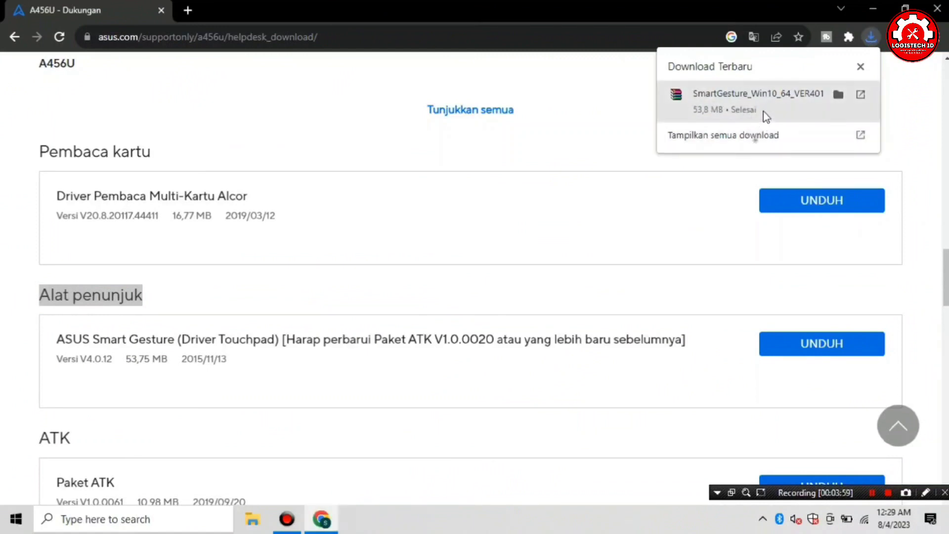
left_click(861, 67)
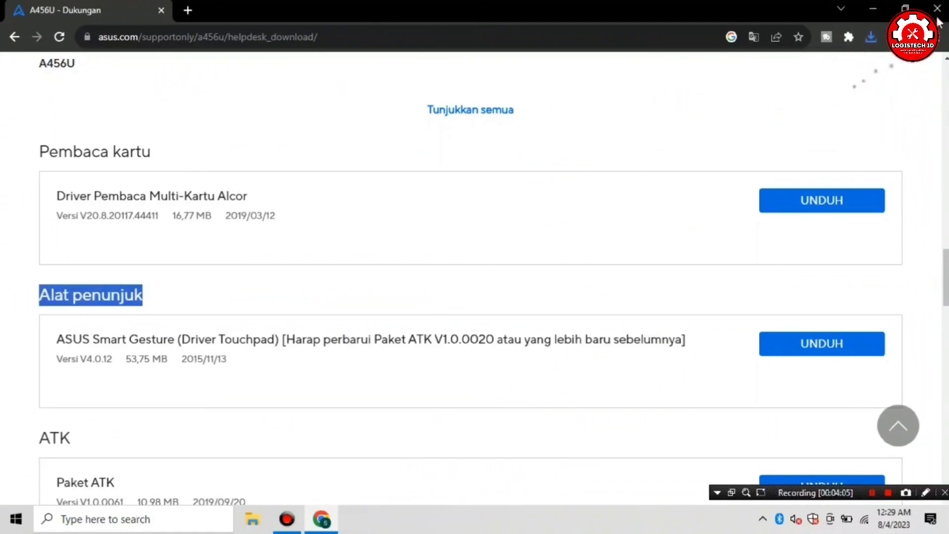
left_click(937, 9)
- Extract the SmartGesture_Win10_64_VER4012 archive in the Downloads folder into a subfolder of the same name
left_click(252, 519)
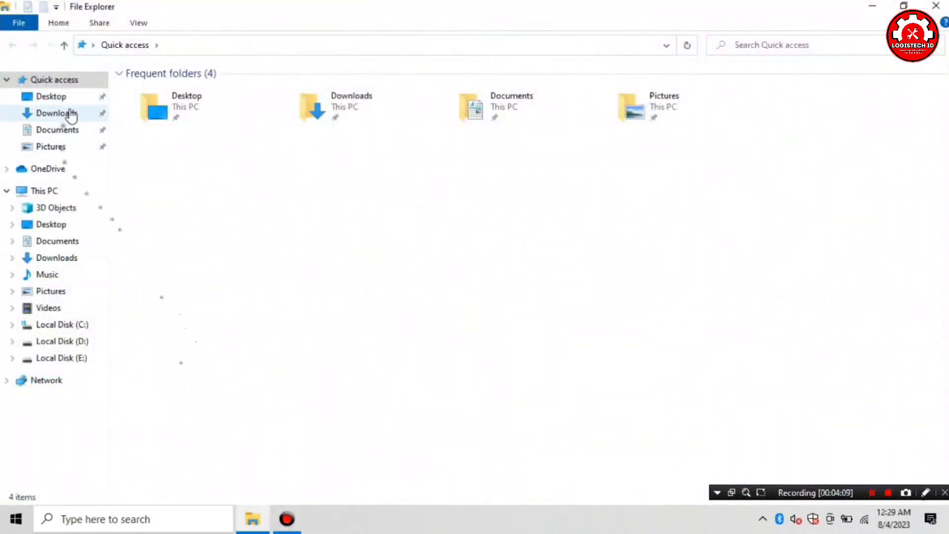
left_click(69, 113)
left_click(157, 112)
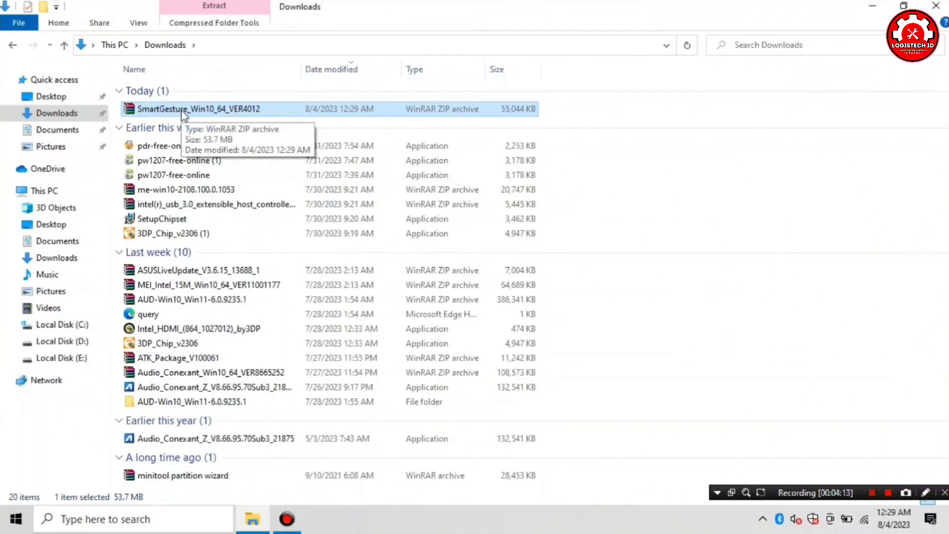
right_click(183, 113)
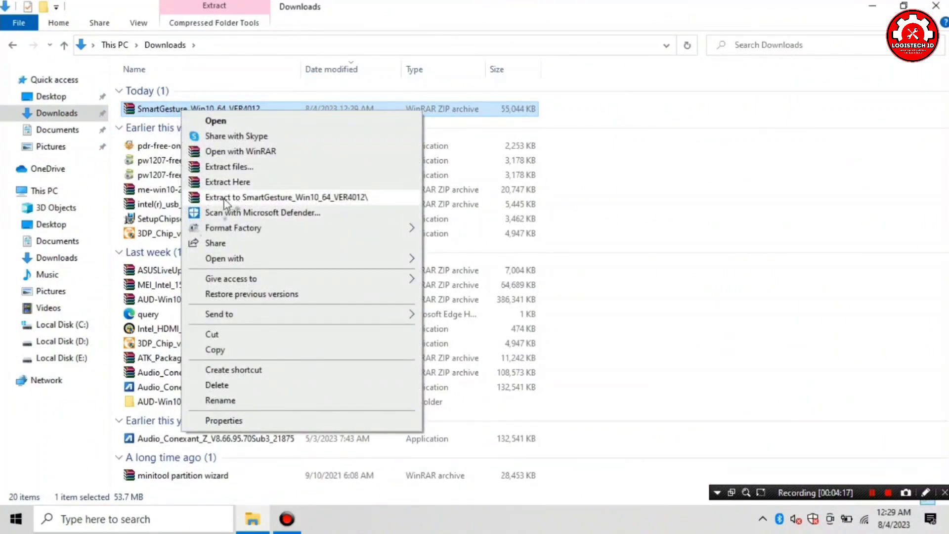
left_click(295, 197)
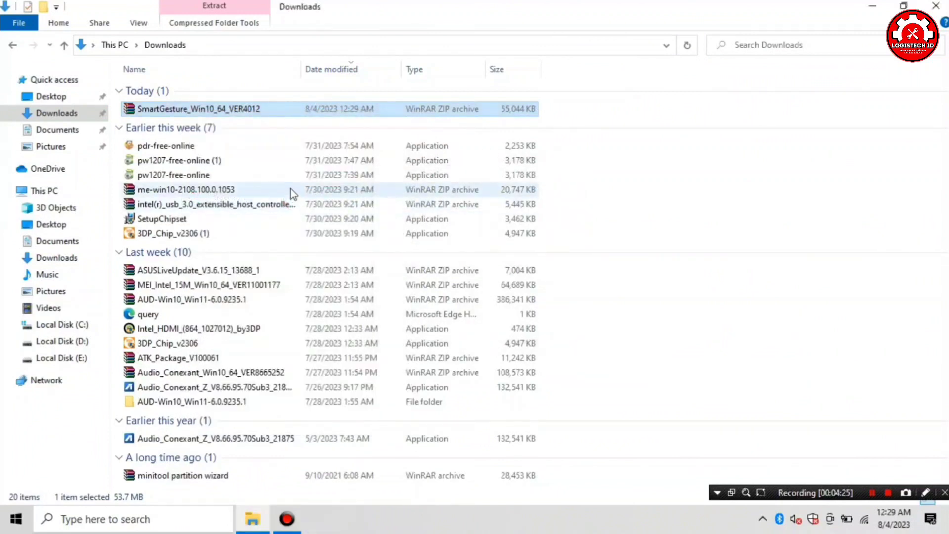
- Open the extracted SmartGesture_Win10_64_VER4012 folder and run its setup application
left_click(191, 126)
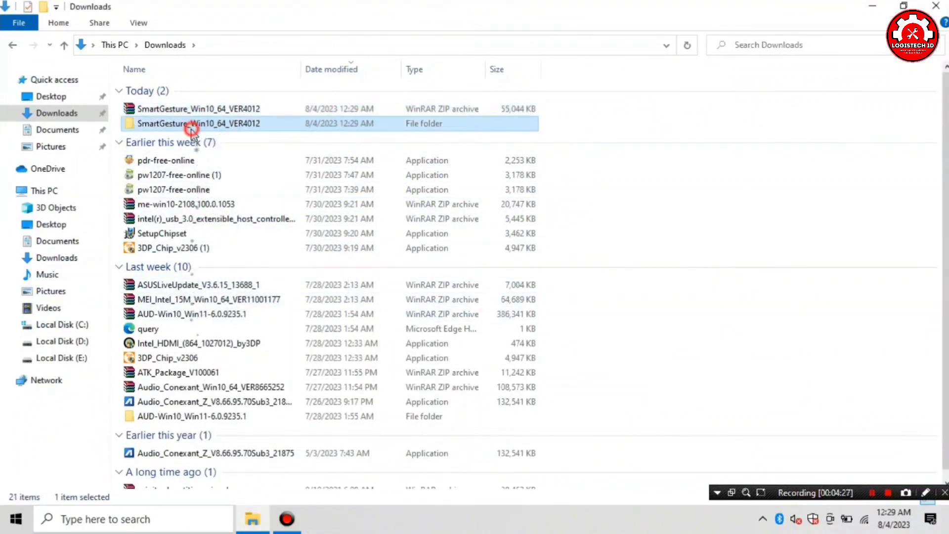
double_click(188, 126)
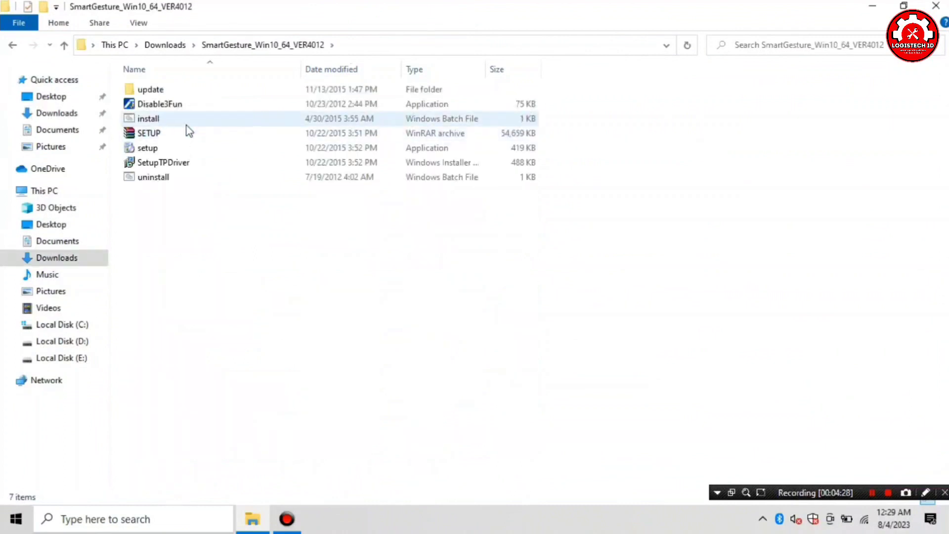
left_click(176, 162)
left_click(149, 150)
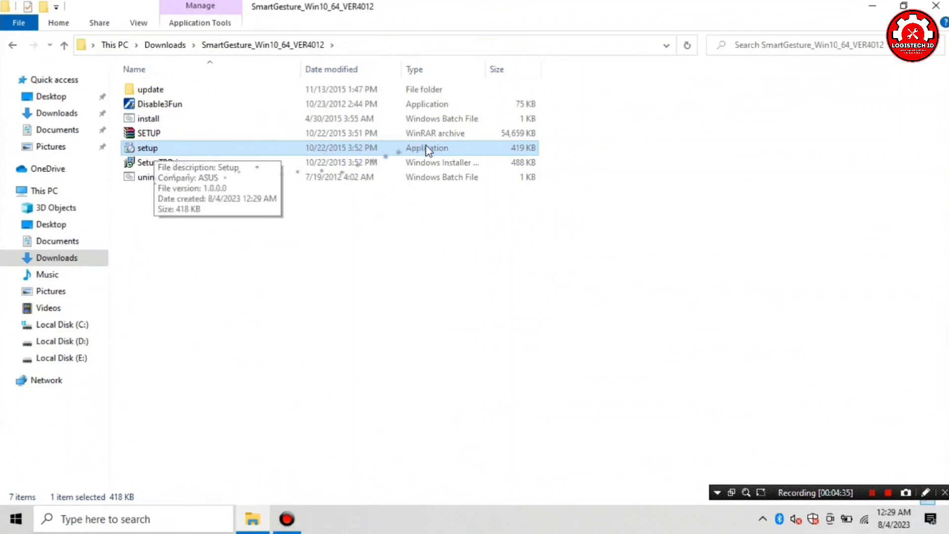
double_click(147, 150)
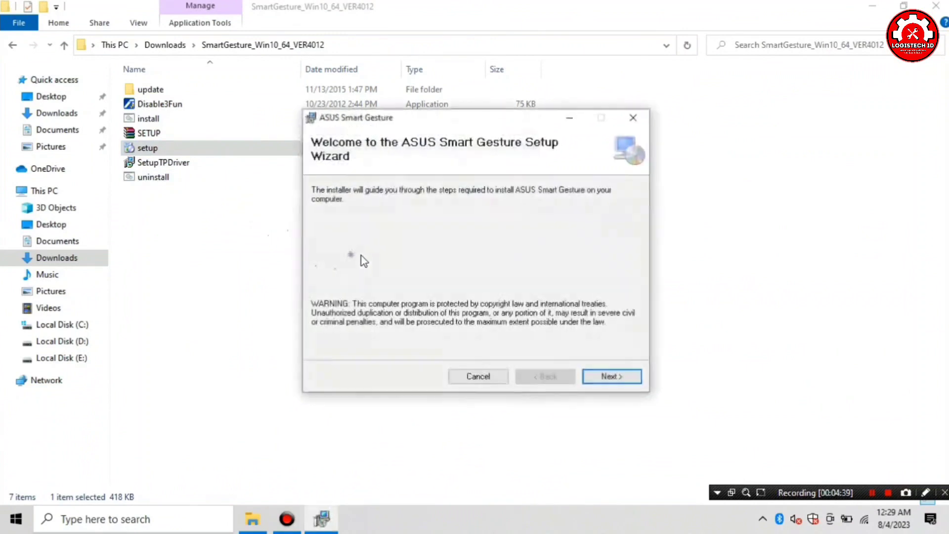
- Install ASUS Smart Gesture for everyone in the default folder, close the wizard and decline the immediate restart
left_click(609, 378)
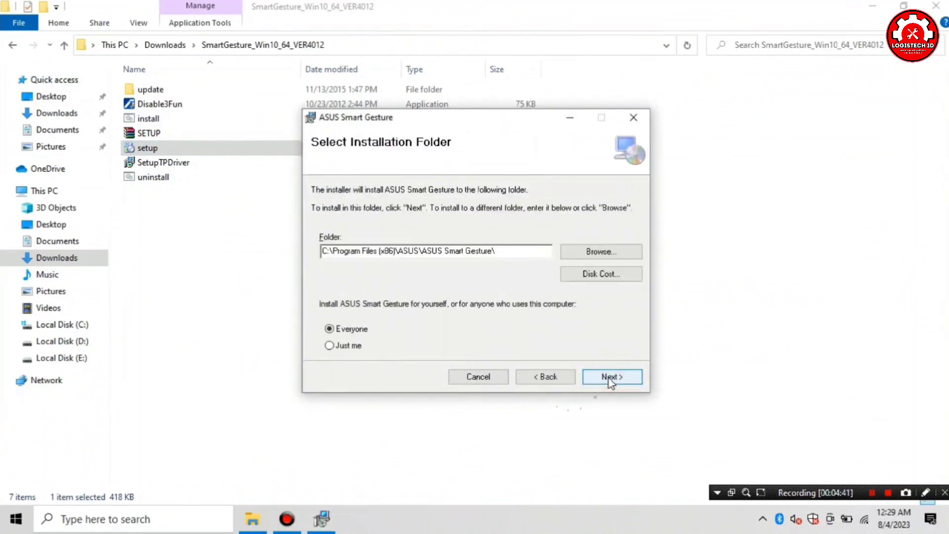
left_click(608, 378)
left_click(609, 378)
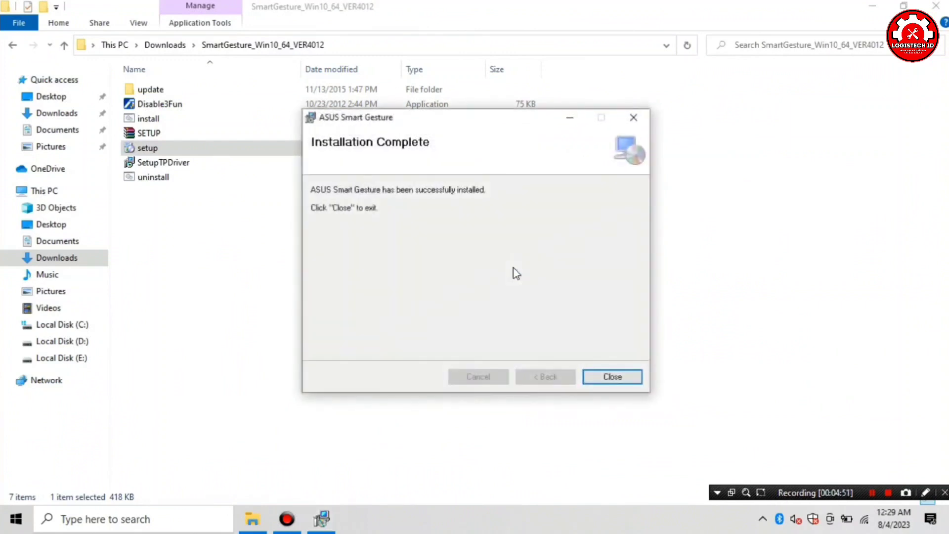
left_click(609, 377)
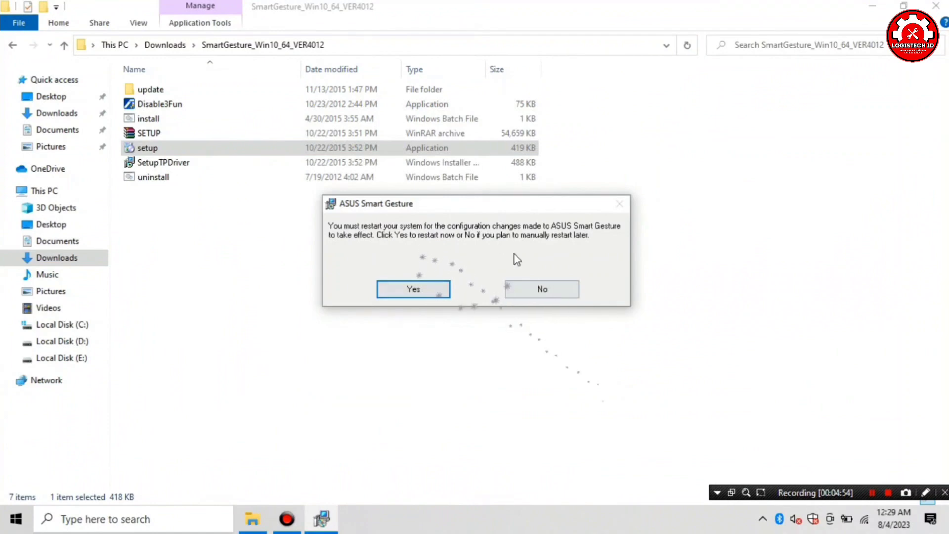
left_click(521, 292)
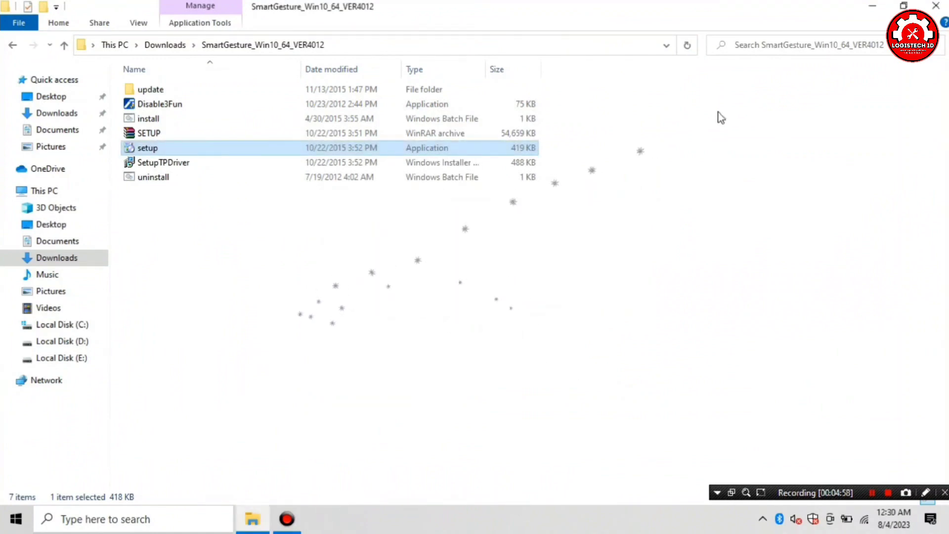
- Close File Explorer and refresh the desktop
left_click(936, 5)
right_click(530, 141)
left_click(556, 183)
right_click(495, 176)
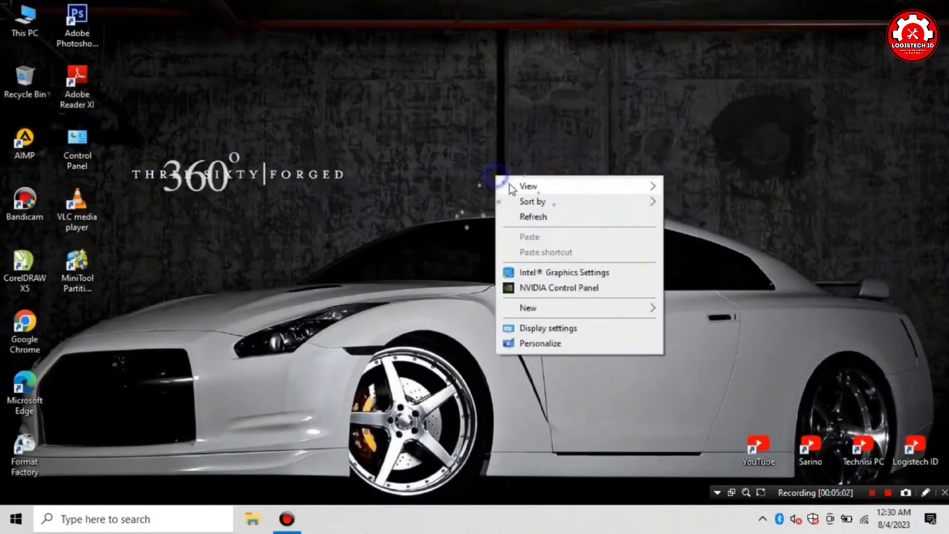
left_click(531, 217)
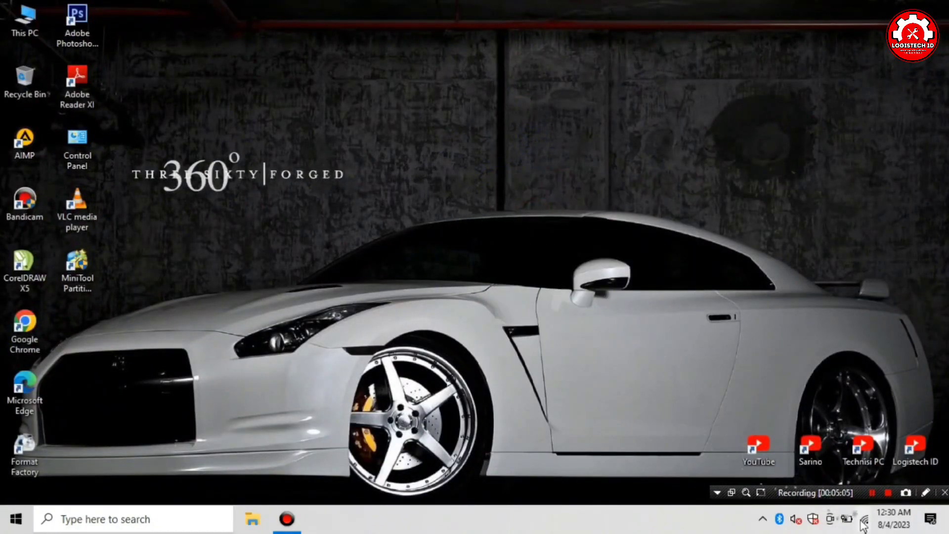